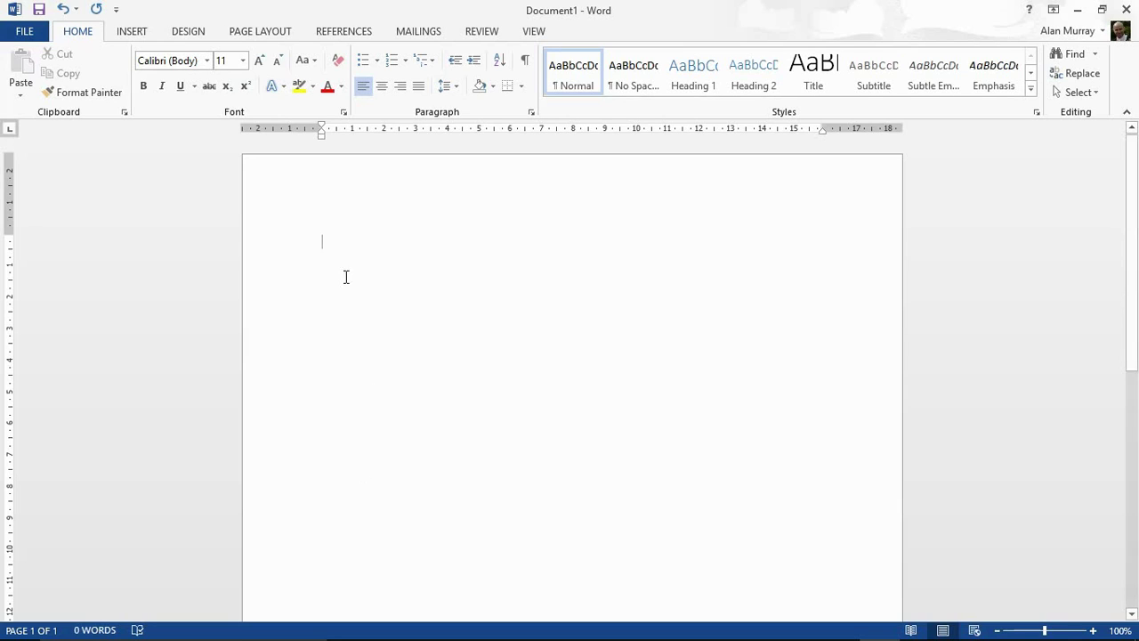
- Search the Office add-ins store for 'emoji' to locate the Emoji Keyboard add-in
{"action": "left_click", "coordinate": [130, 33]}
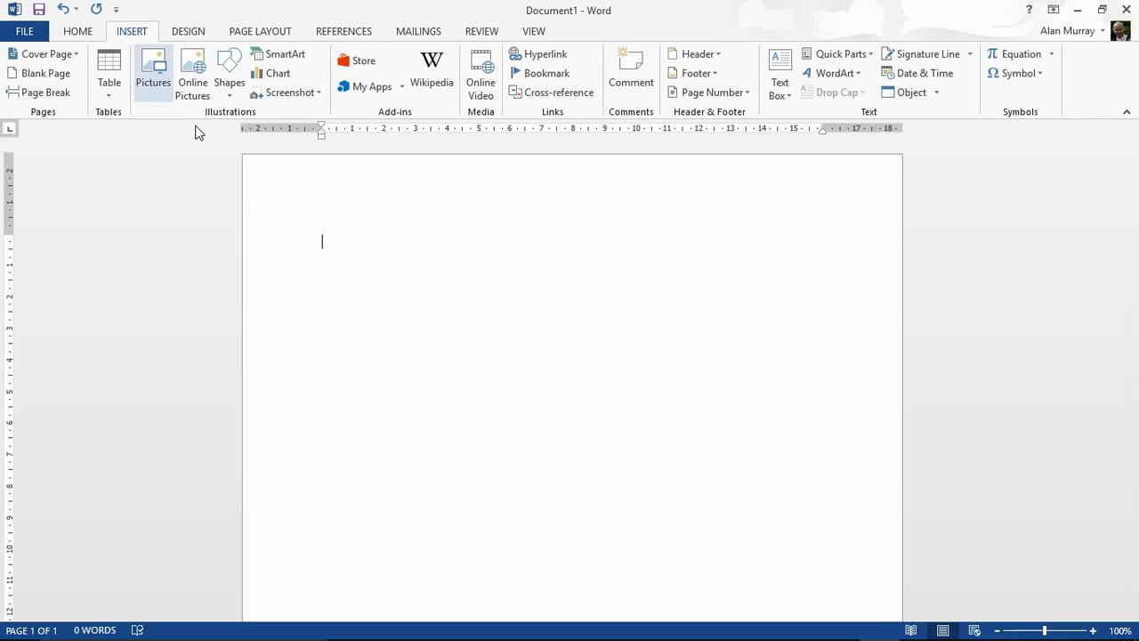
{"action": "left_click", "coordinate": [374, 69]}
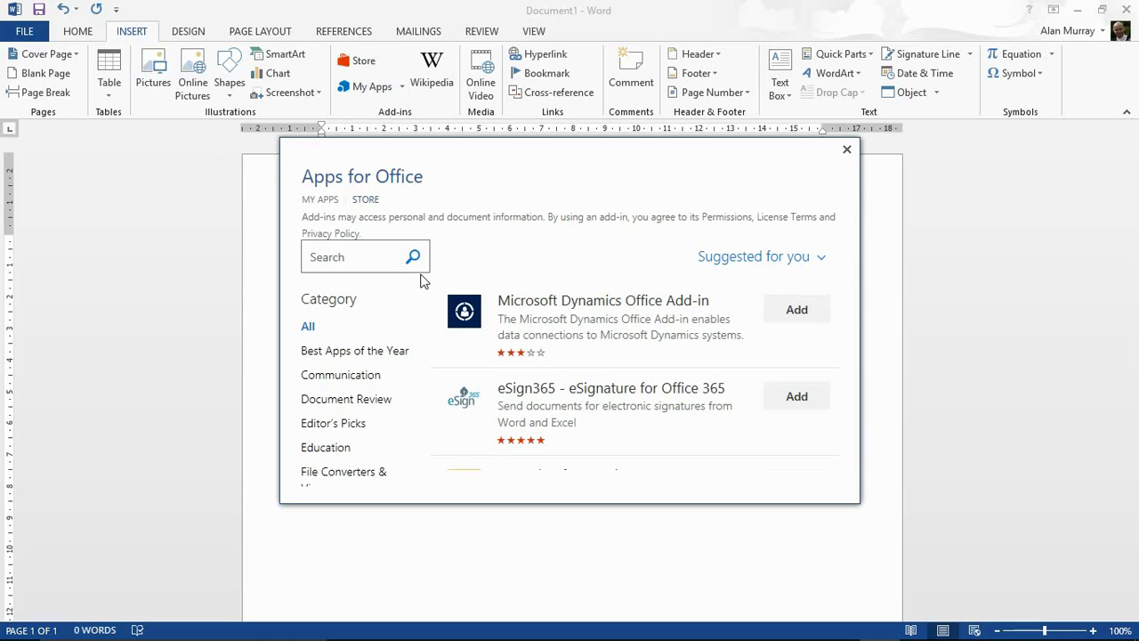
{"action": "left_click", "coordinate": [358, 259]}
{"action": "type", "text": "e"}
{"action": "type", "text": "moji"}
{"action": "left_click", "coordinate": [413, 258]}
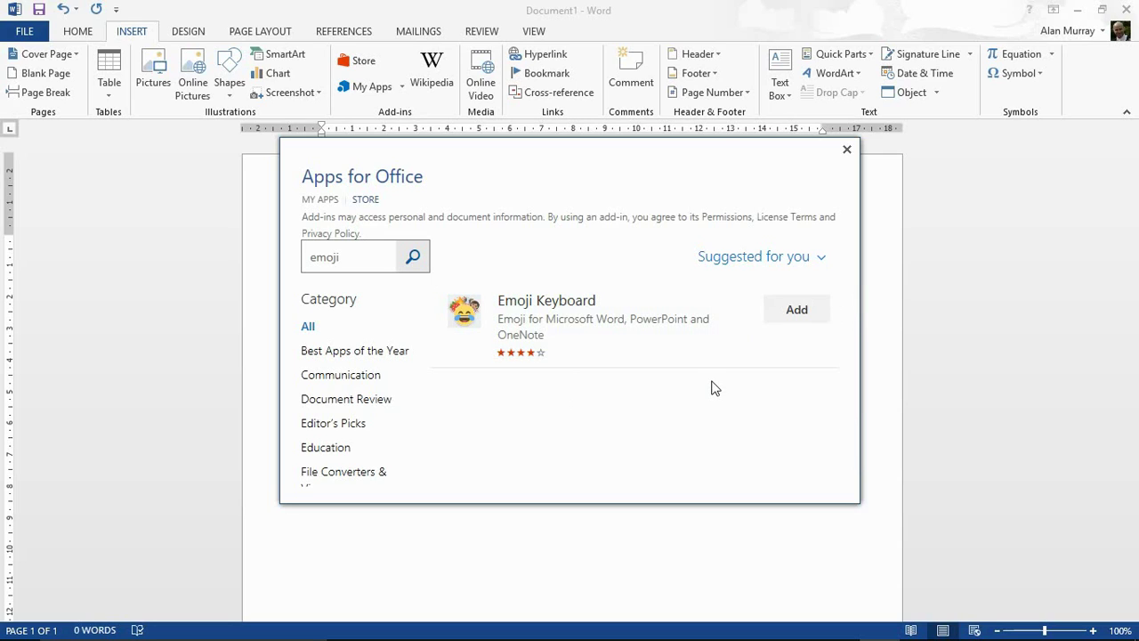
- Close the store and launch Emoji Keyboard from the My Apps list
{"action": "left_click", "coordinate": [847, 151]}
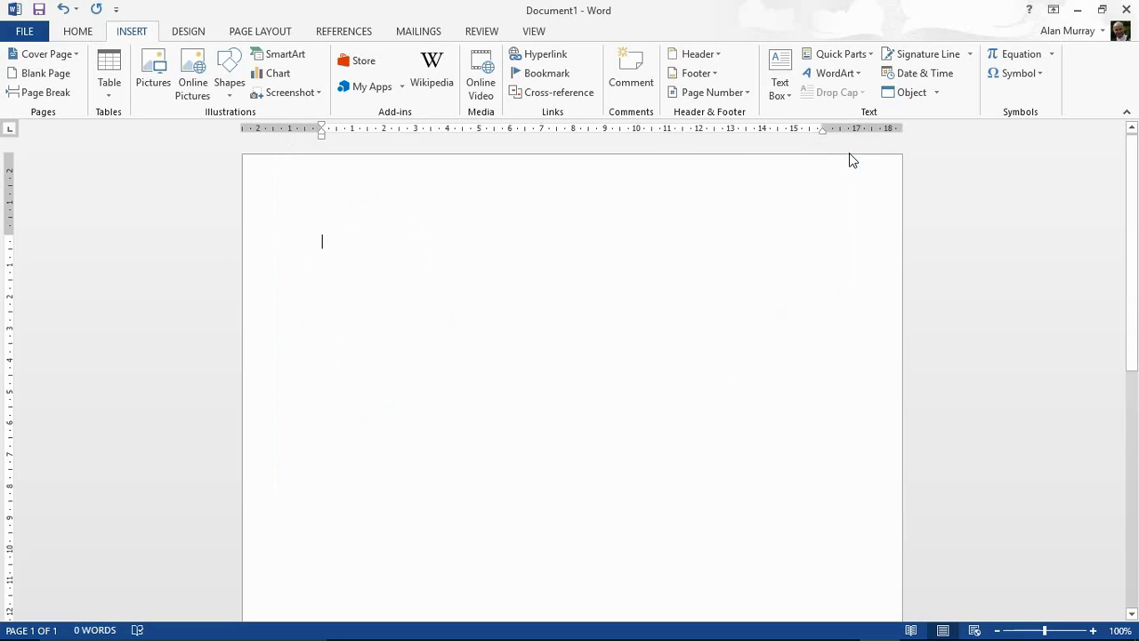
{"action": "left_click", "coordinate": [404, 86]}
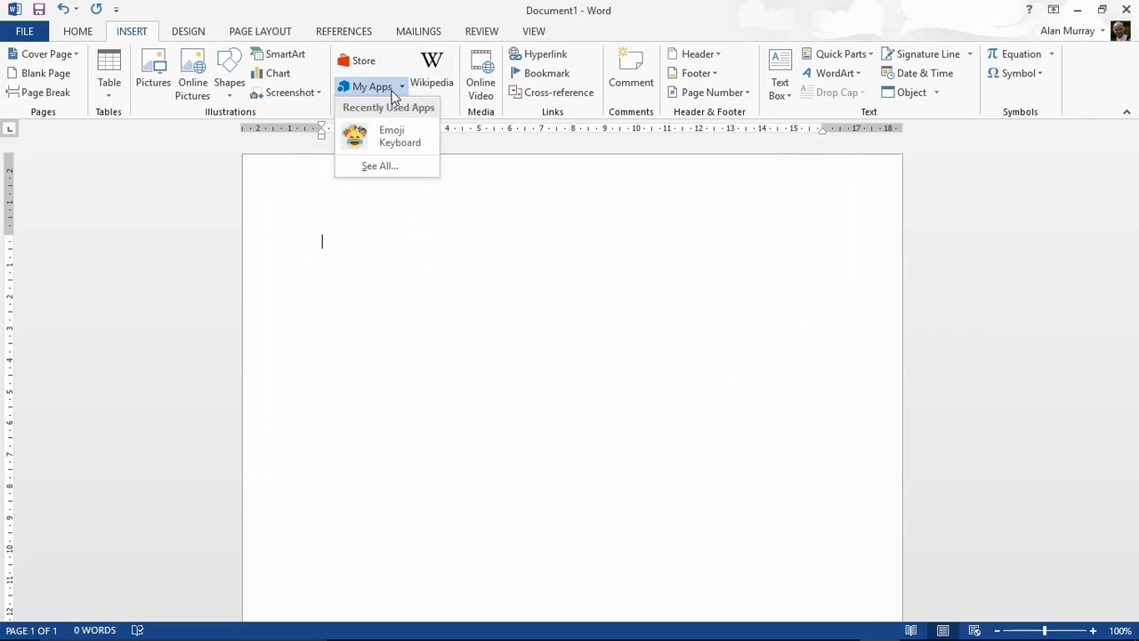
{"action": "left_click", "coordinate": [398, 142]}
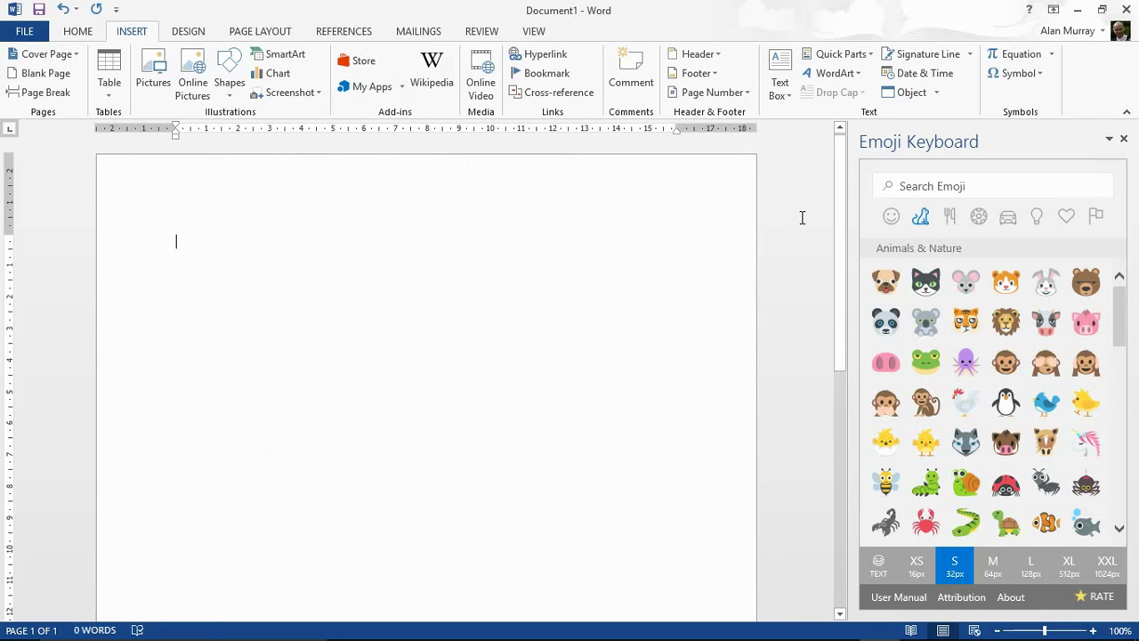
- Switch to Smileys & People and scroll down to the hand-gesture emojis
{"action": "left_click", "coordinate": [892, 218]}
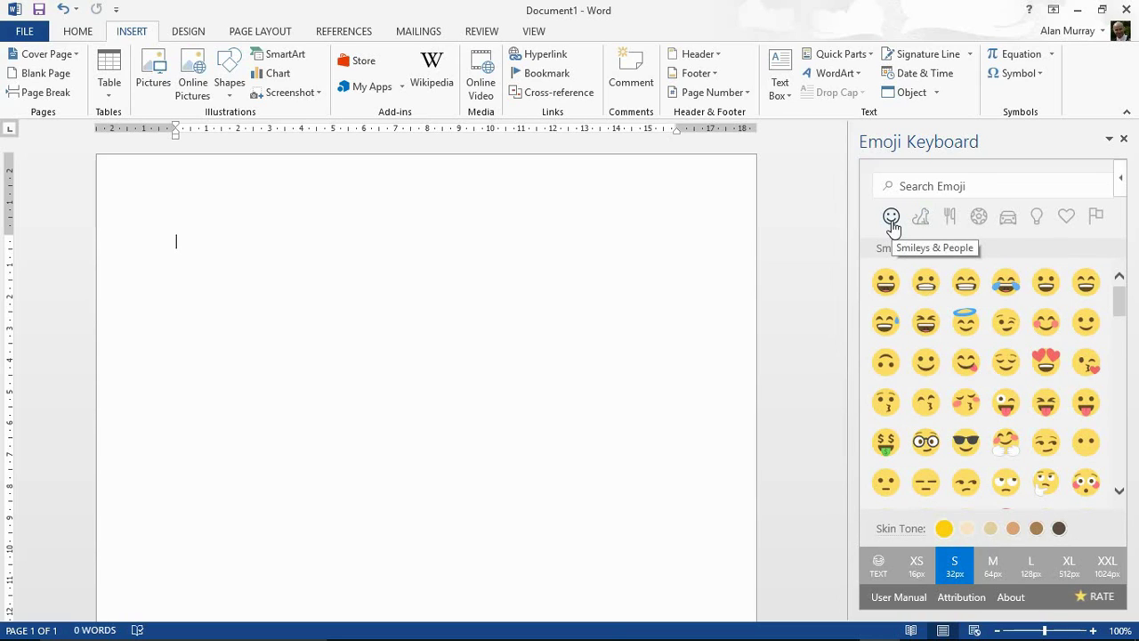
{"action": "scroll", "coordinate": [949, 374], "scroll_direction": "down", "scroll_amount": 1}
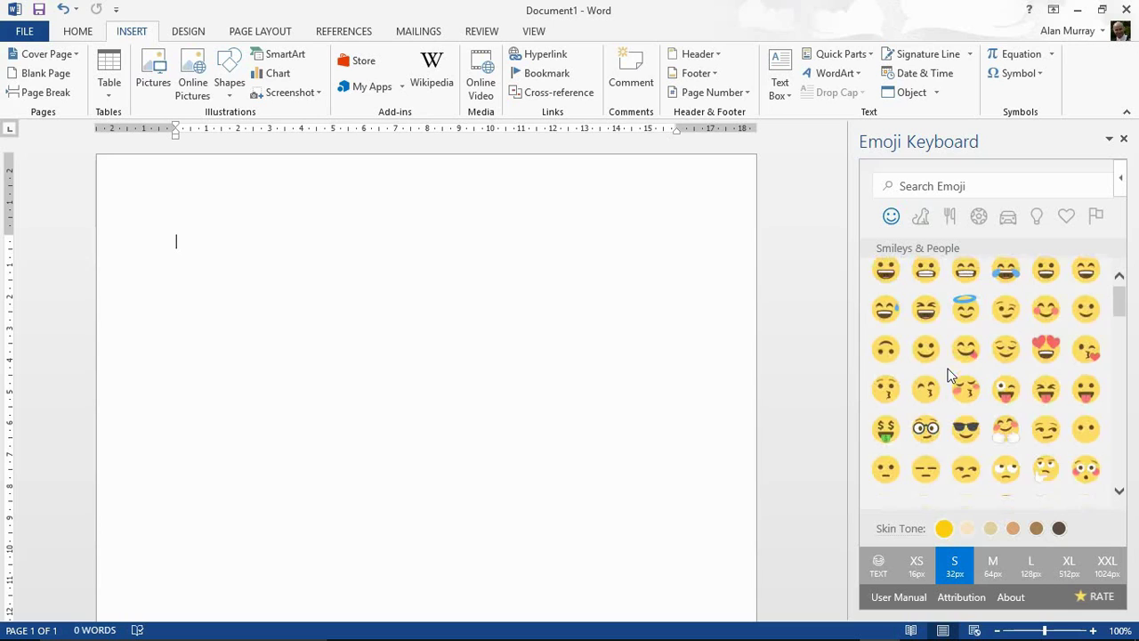
{"action": "scroll", "coordinate": [949, 374], "scroll_direction": "down", "scroll_amount": 2}
{"action": "scroll", "coordinate": [948, 377], "scroll_direction": "down", "scroll_amount": 2}
{"action": "scroll", "coordinate": [949, 377], "scroll_direction": "down", "scroll_amount": 3}
{"action": "scroll", "coordinate": [945, 377], "scroll_direction": "down", "scroll_amount": 1}
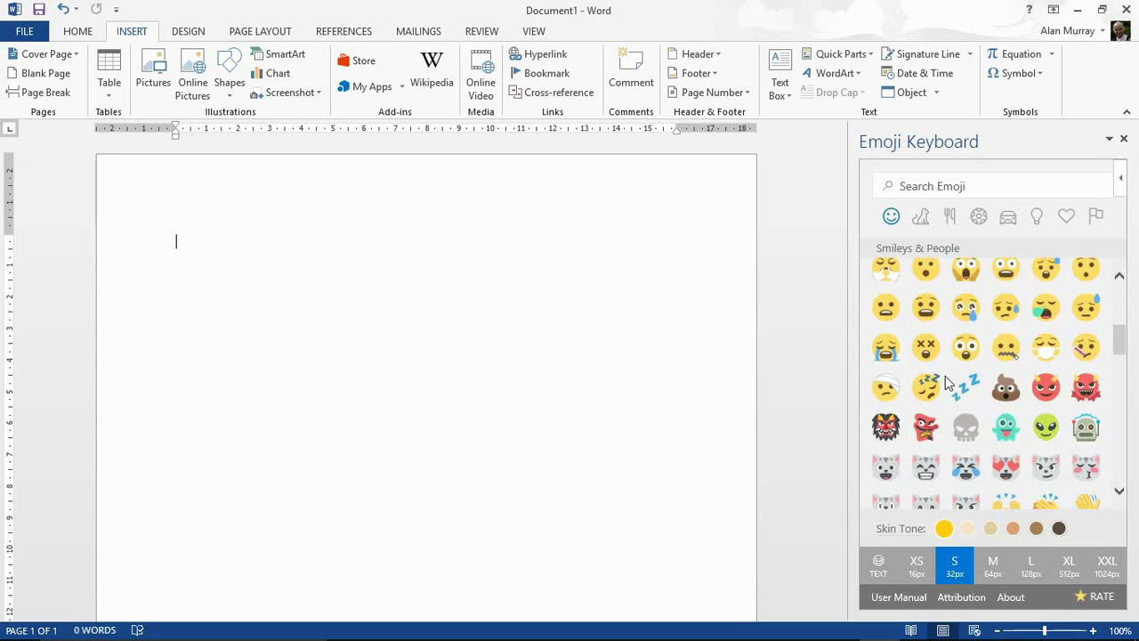
{"action": "scroll", "coordinate": [945, 378], "scroll_direction": "down", "scroll_amount": 1}
{"action": "scroll", "coordinate": [939, 391], "scroll_direction": "down", "scroll_amount": 1}
{"action": "scroll", "coordinate": [939, 392], "scroll_direction": "down", "scroll_amount": 1}
{"action": "scroll", "coordinate": [941, 395], "scroll_direction": "down", "scroll_amount": 1}
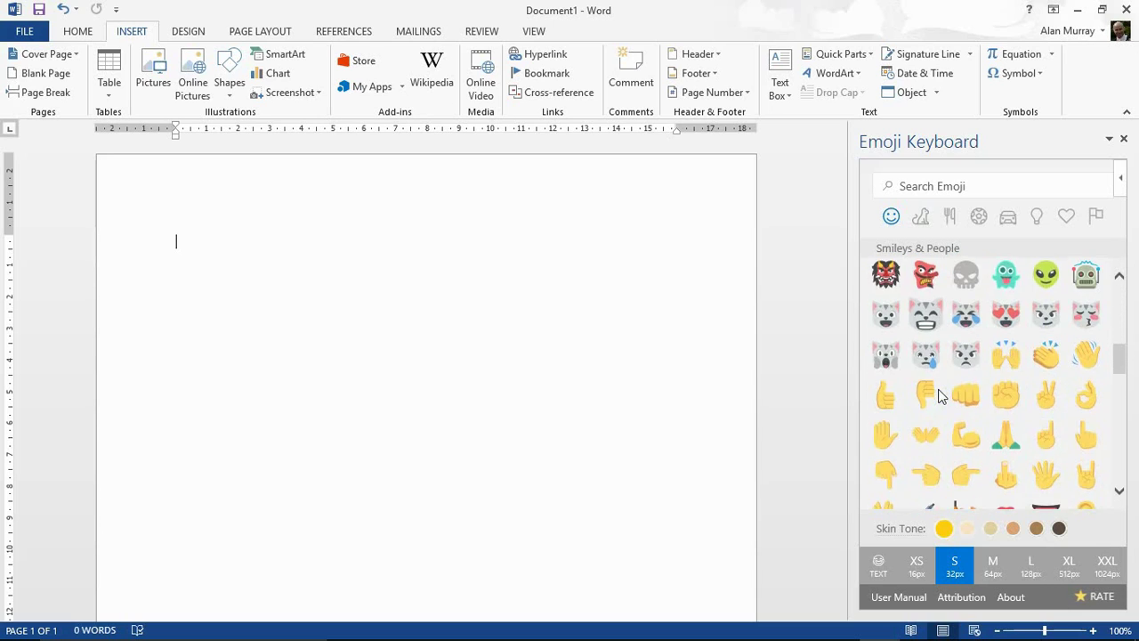
{"action": "scroll", "coordinate": [944, 394], "scroll_direction": "down", "scroll_amount": 1}
{"action": "scroll", "coordinate": [961, 389], "scroll_direction": "down", "scroll_amount": 2}
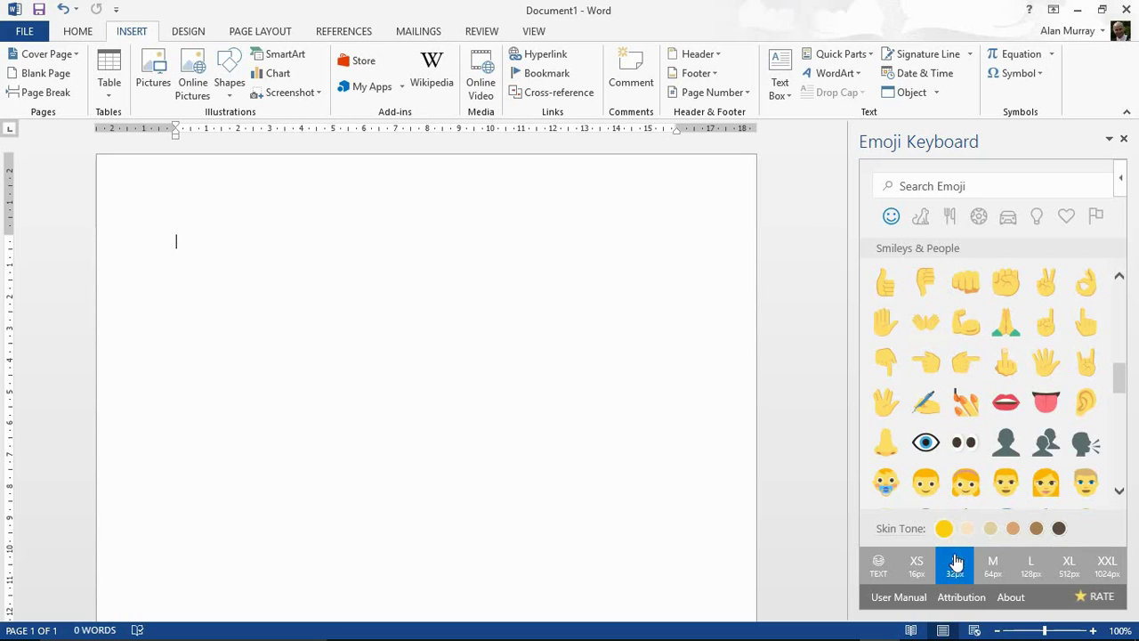
- Insert the flexed-biceps emoji at medium 64-pixel size, then deselect the picture
{"action": "left_click", "coordinate": [993, 563]}
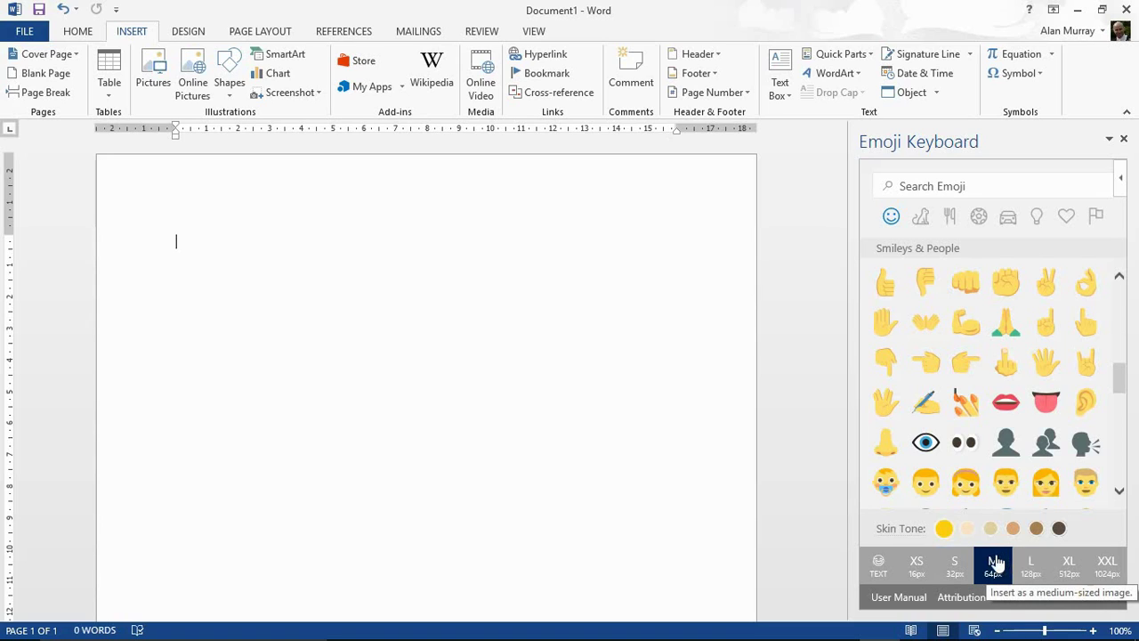
{"action": "left_click", "coordinate": [969, 326]}
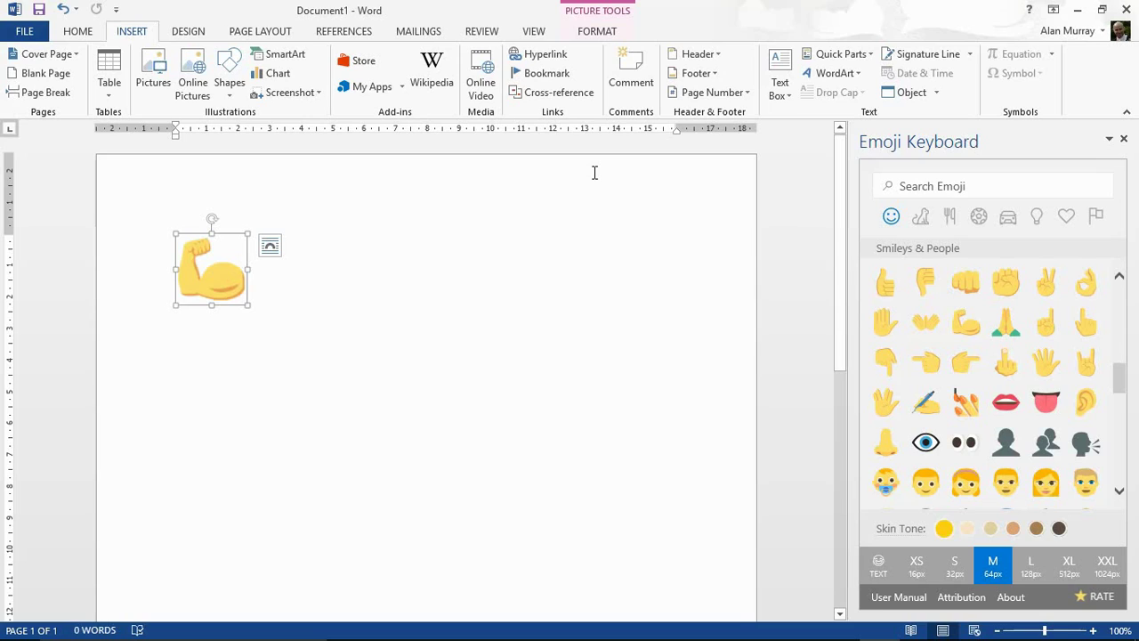
{"action": "left_click", "coordinate": [285, 293]}
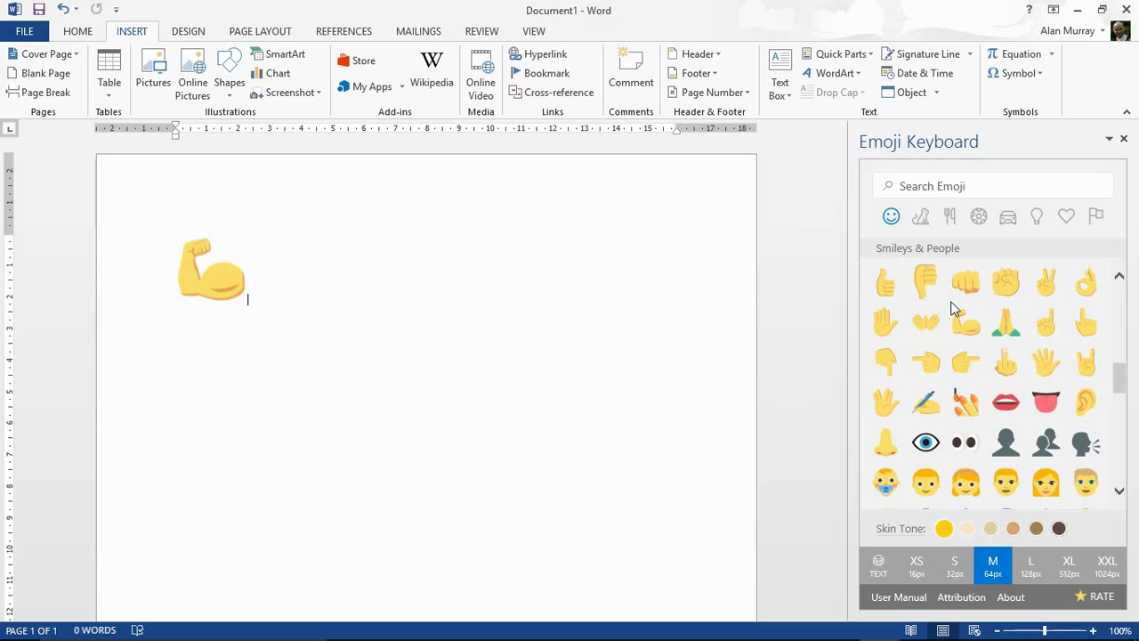
- Switch to Travel & Places and set emoji insertion to small 32px size
{"action": "left_click", "coordinate": [1008, 219]}
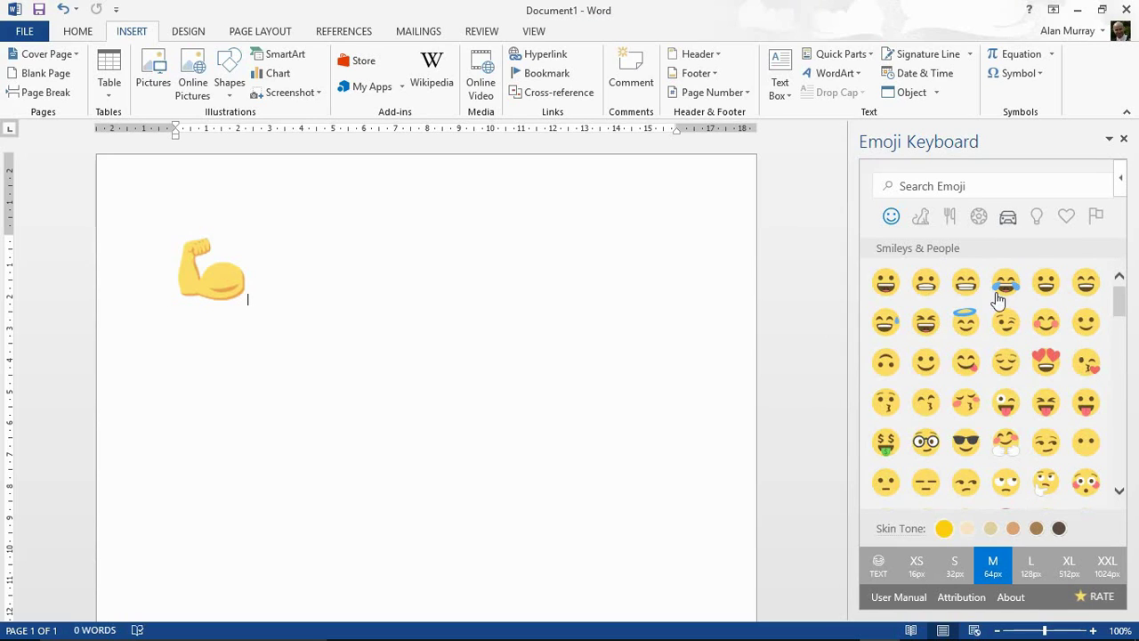
{"action": "left_click", "coordinate": [1008, 221]}
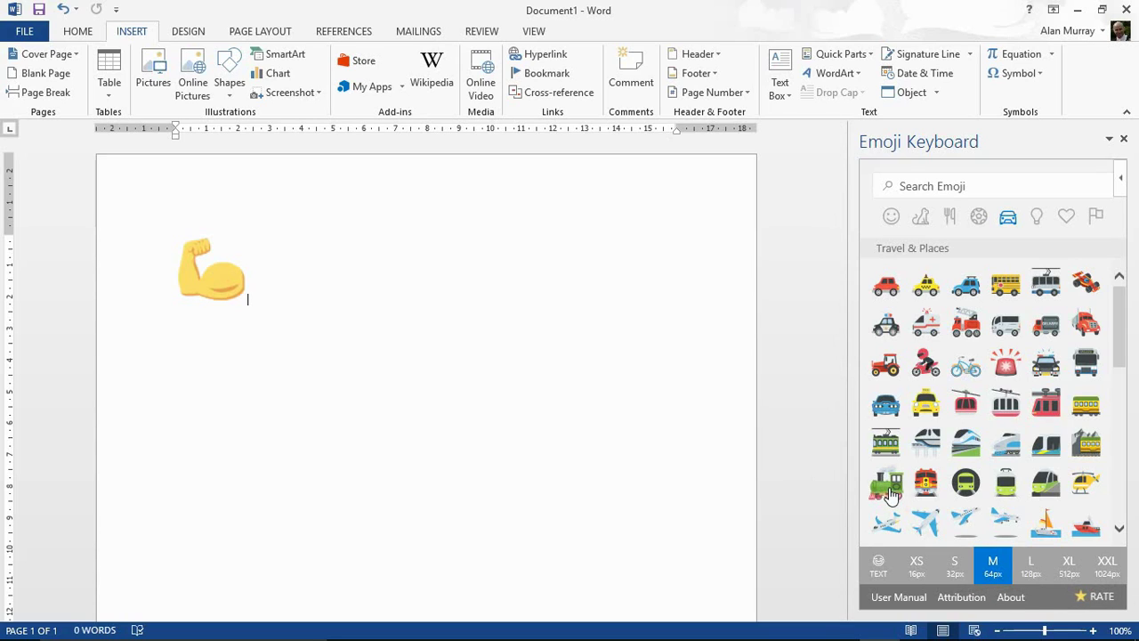
{"action": "left_click", "coordinate": [954, 567]}
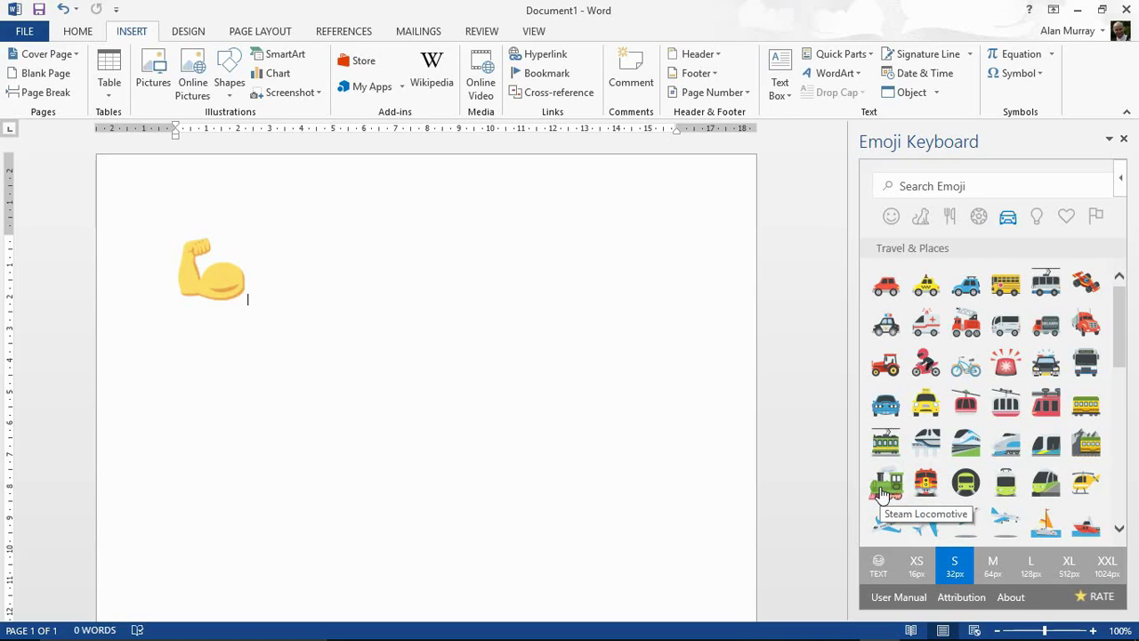
- Insert the tiger-face emoji from Animals & Nature after the biceps and enlarge it to about 1.48 cm
{"action": "left_click", "coordinate": [922, 217]}
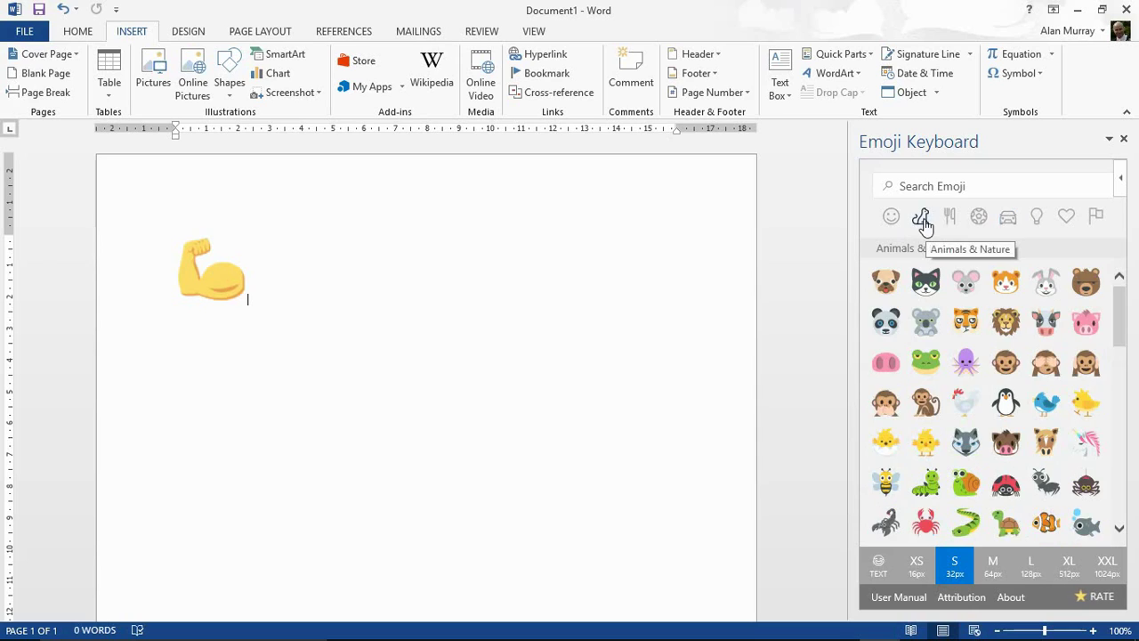
{"action": "left_click", "coordinate": [965, 322]}
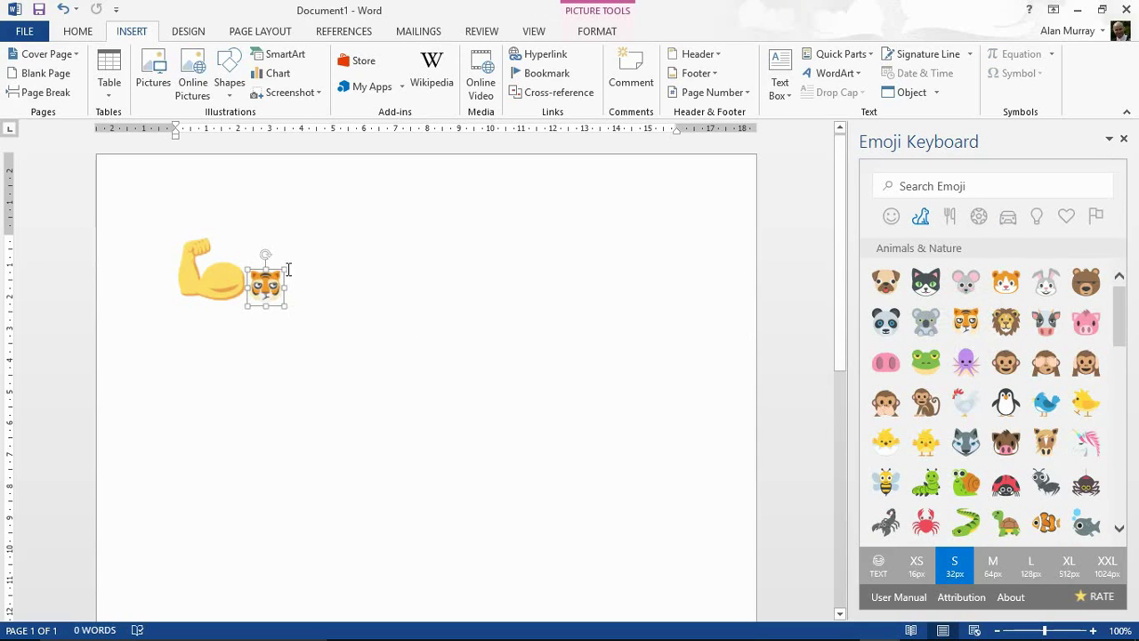
{"action": "mouse_move", "coordinate": [286, 267]}
{"action": "left_mouse_down"}
{"action": "mouse_move", "coordinate": [325, 228]}
{"action": "mouse_move", "coordinate": [296, 259]}
{"action": "left_mouse_up"}
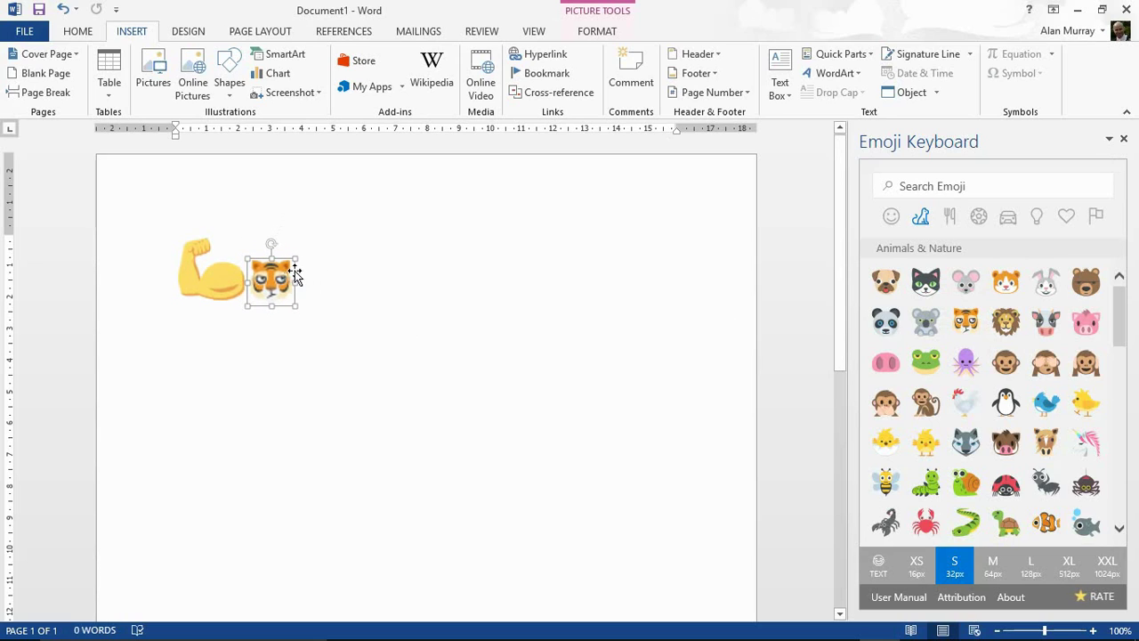
{"action": "left_click", "coordinate": [594, 34]}
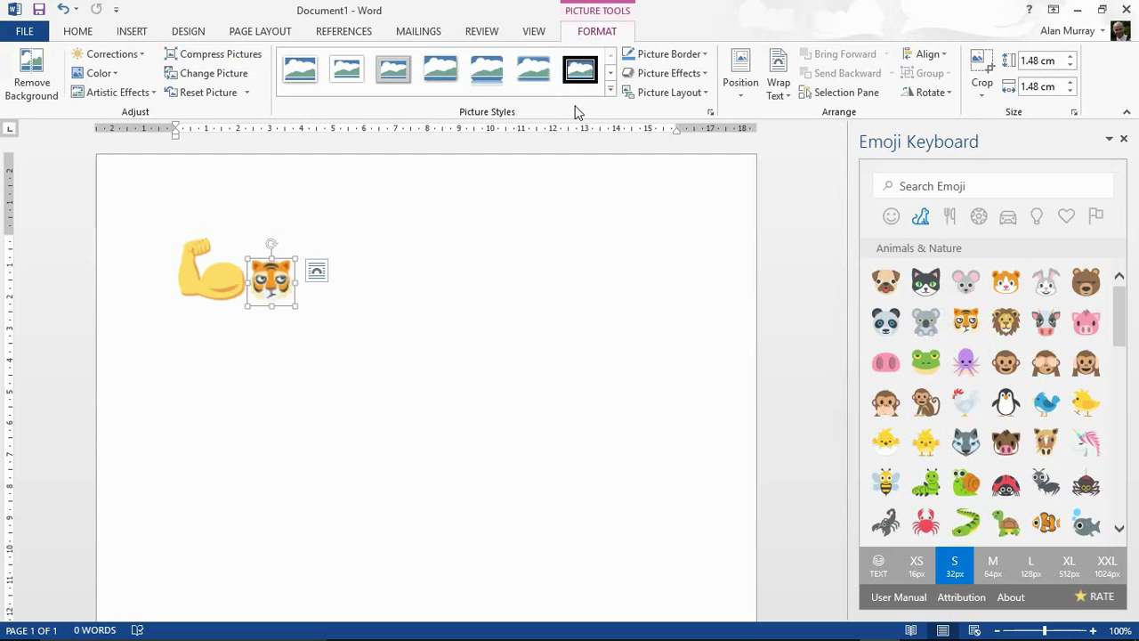